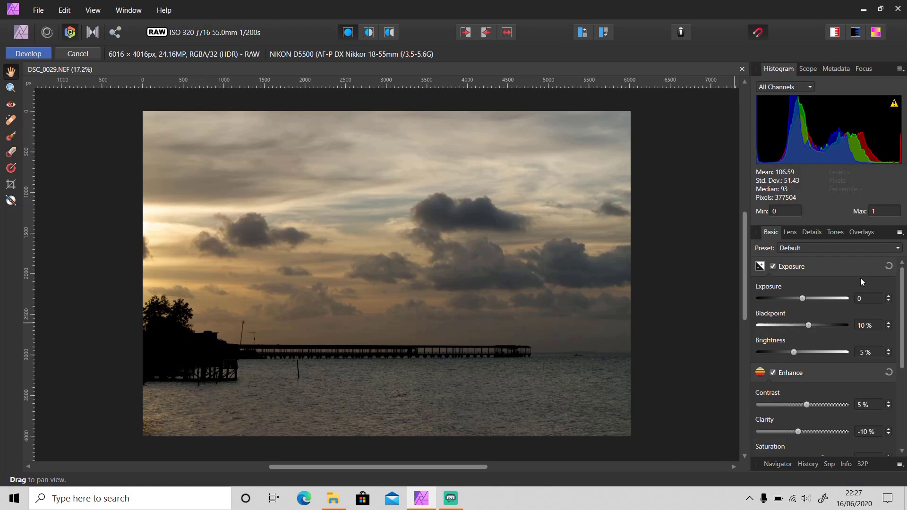
Reset the exposure adjustments to defaults, then undo the reset
{"action": "left_click", "coordinate": [889, 268]}
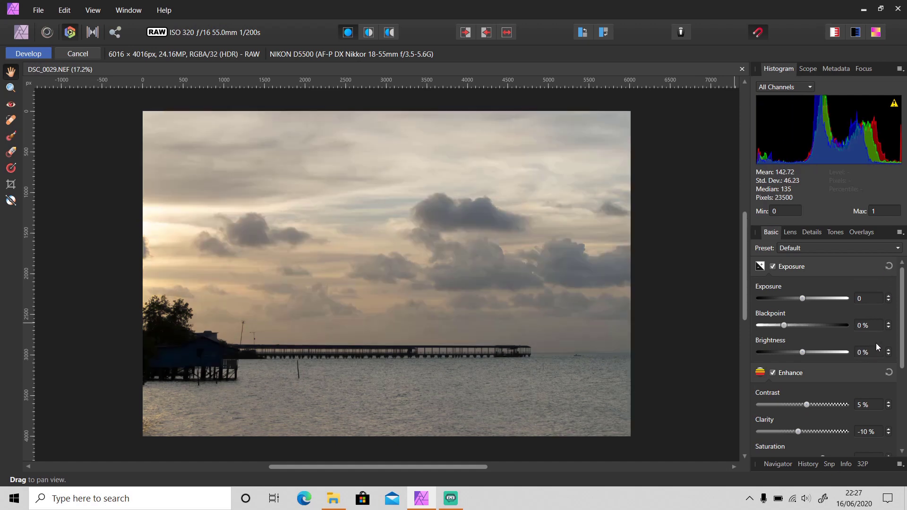
{"action": "key", "text": "ctrl+z"}
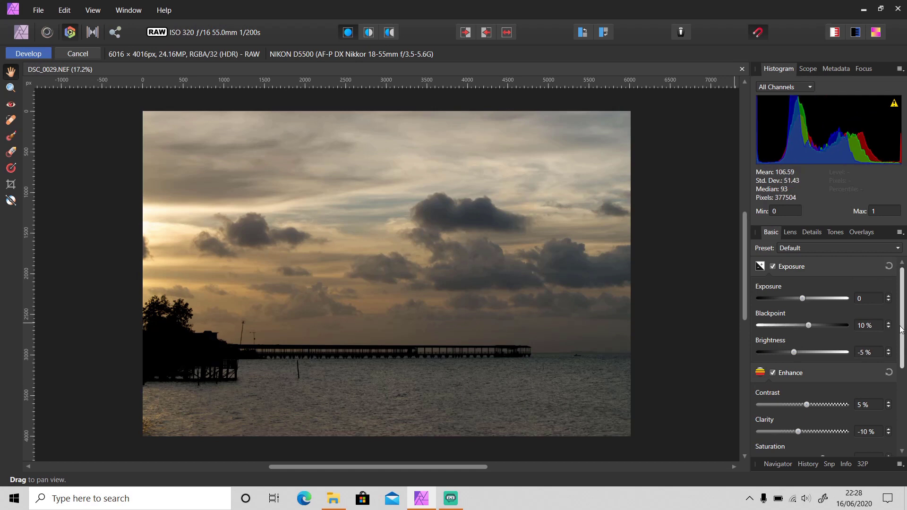
{"action": "mouse_move", "coordinate": [901, 330]}
{"action": "left_mouse_down"}
{"action": "mouse_move", "coordinate": [902, 416]}
{"action": "mouse_move", "coordinate": [904, 326]}
{"action": "mouse_move", "coordinate": [904, 336]}
{"action": "left_mouse_up"}
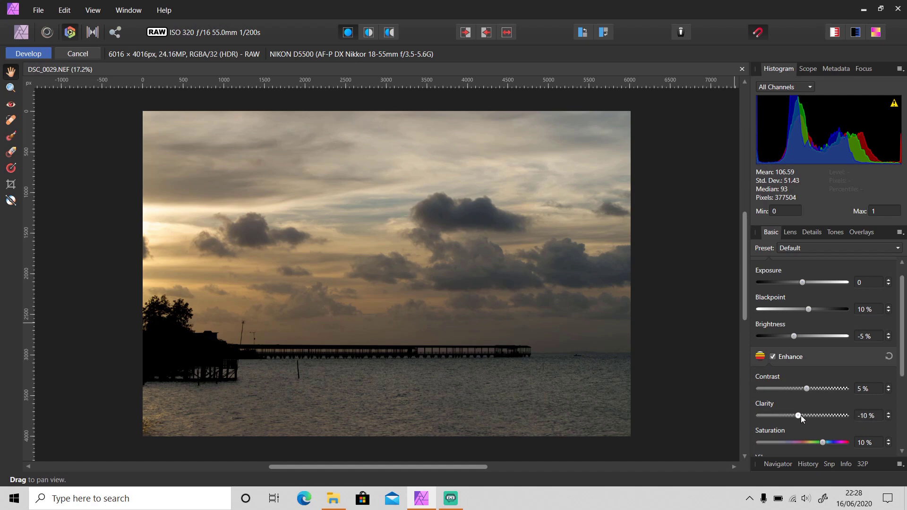
Return Clarity and Blackpoint to 0 %
{"action": "left_click_drag", "start_coordinate": [801, 415], "coordinate": [802, 415]}
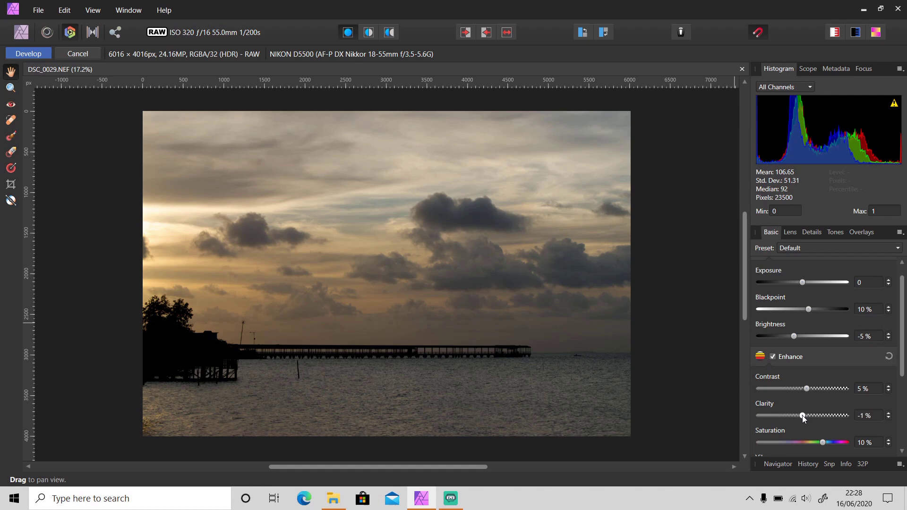
{"action": "left_click", "coordinate": [860, 415]}
{"action": "type", "text": "0"}
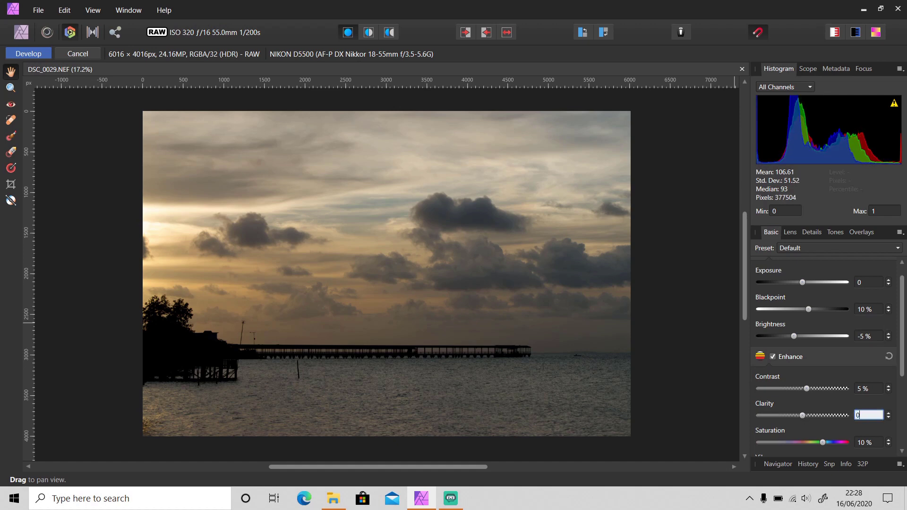
{"action": "key", "text": "Return"}
{"action": "scroll", "coordinate": [864, 415], "scroll_direction": "down", "scroll_amount": 2}
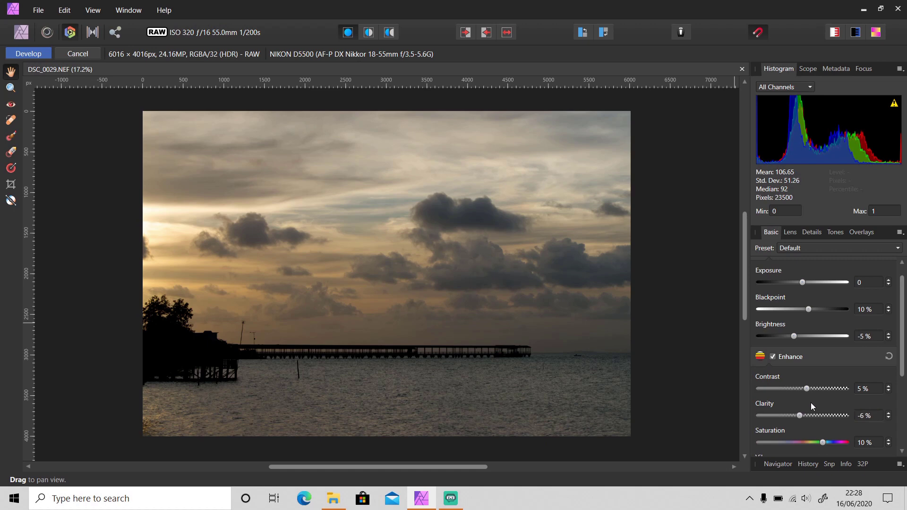
{"action": "double_click", "coordinate": [800, 415]}
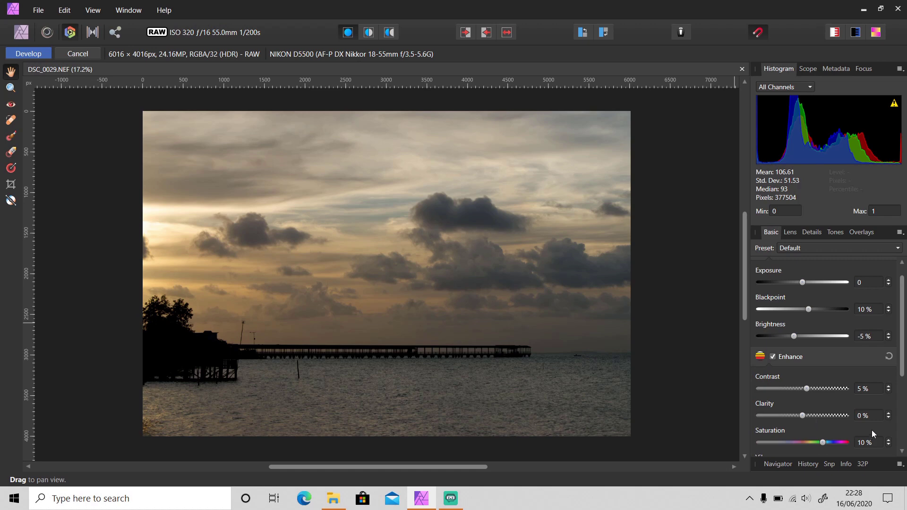
{"action": "double_click", "coordinate": [810, 309]}
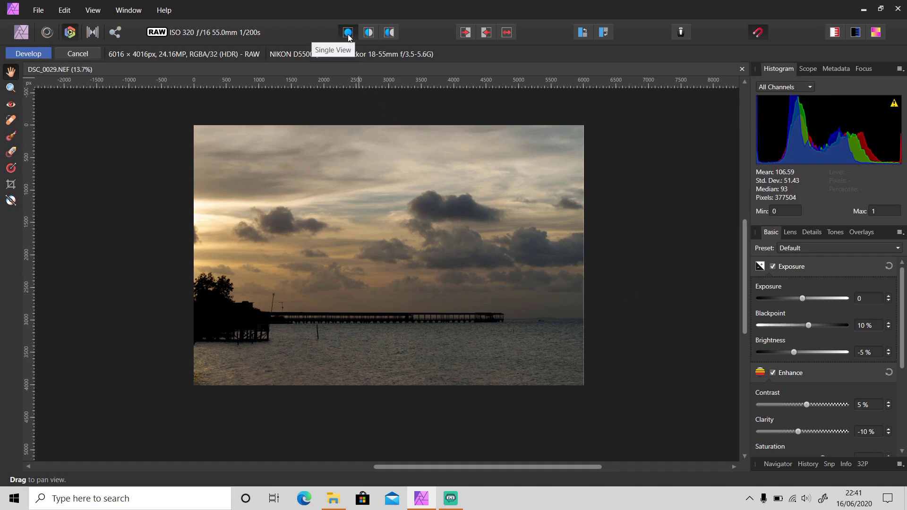
Compare before and after in split-divider view and side-by-side view
{"action": "left_click", "coordinate": [367, 34]}
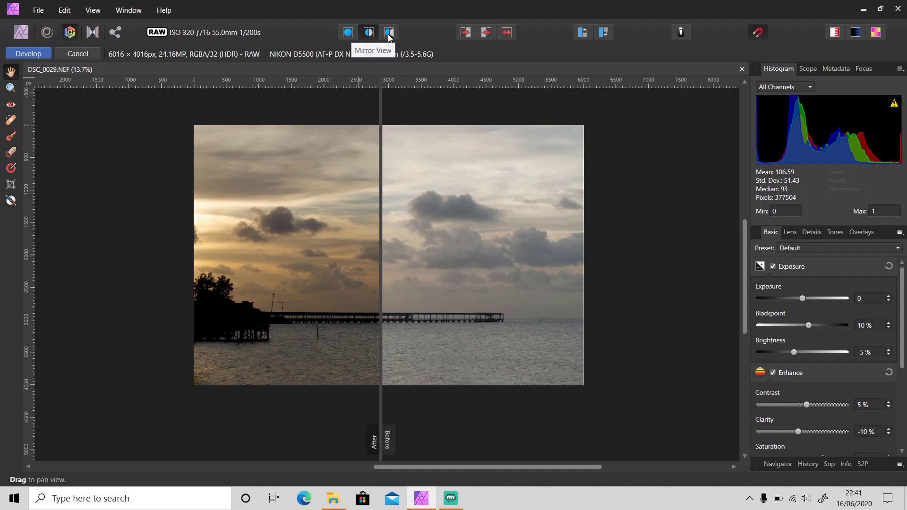
{"action": "left_click", "coordinate": [388, 33]}
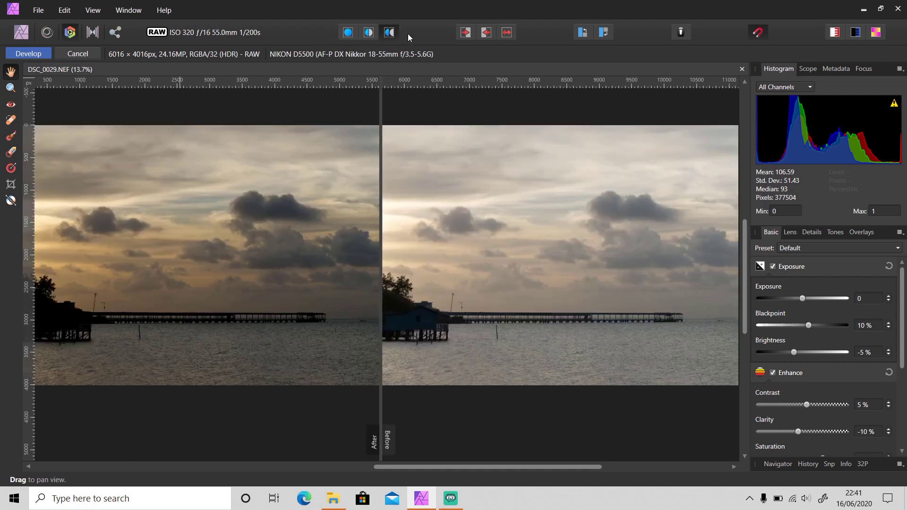
{"action": "key", "text": "comma"}
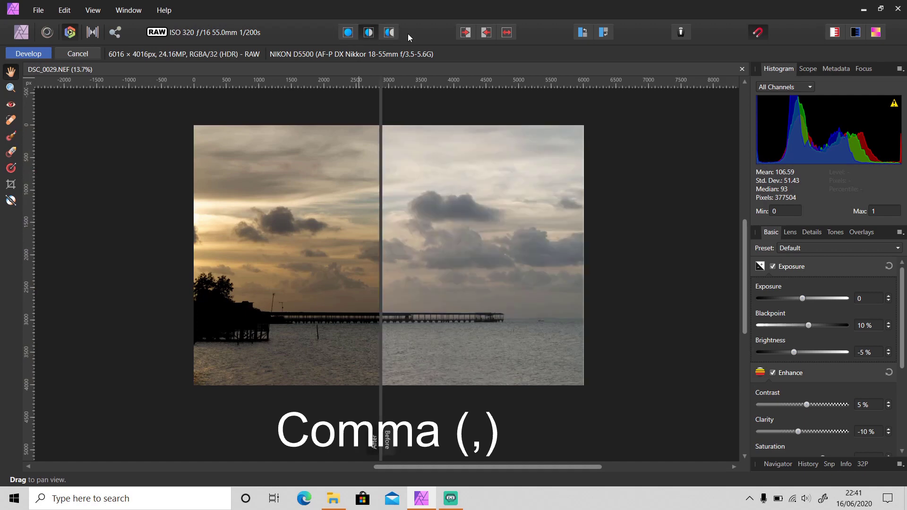
{"action": "key", "text": "comma"}
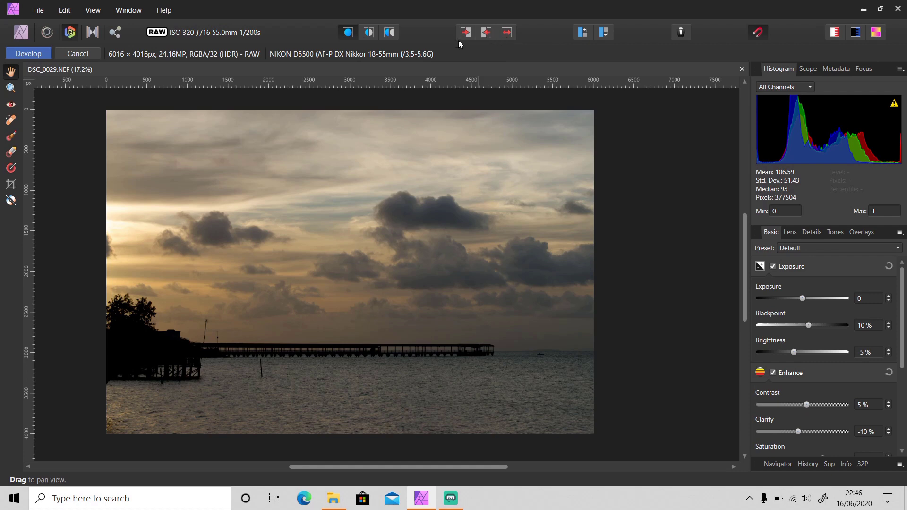
Try syncing the edit to the original, undo it, and return to side-by-side view
{"action": "left_click", "coordinate": [490, 32]}
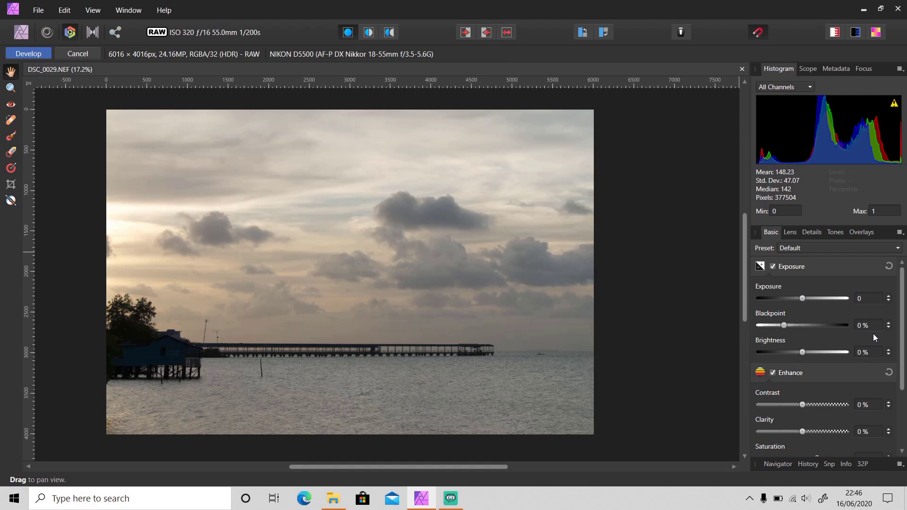
{"action": "key", "text": "ctrl+z"}
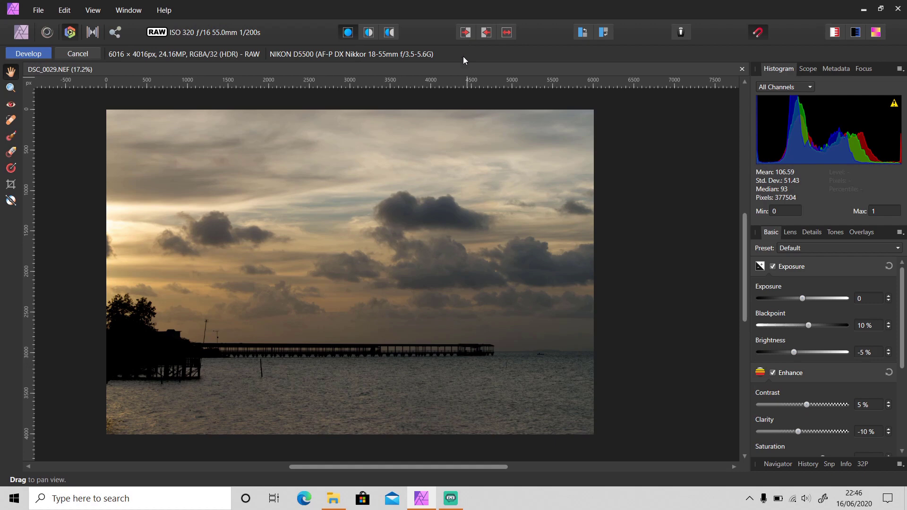
{"action": "left_click", "coordinate": [390, 32]}
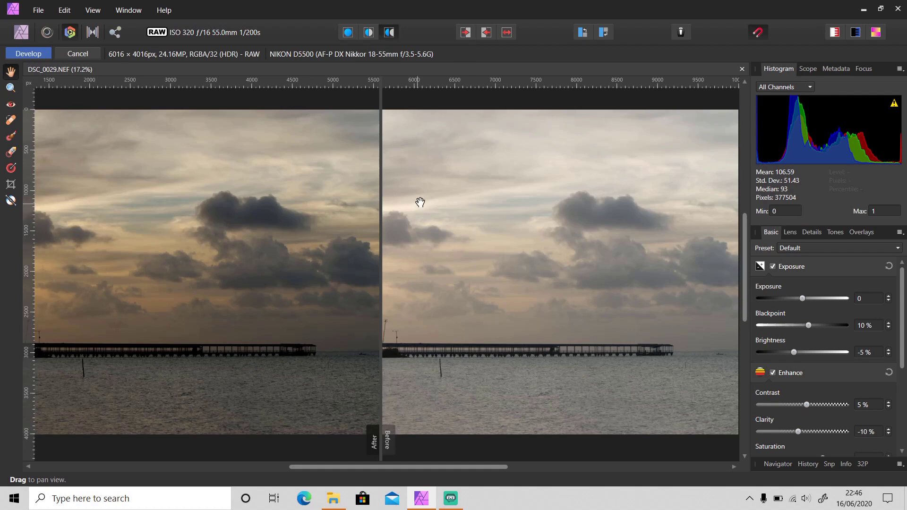
{"action": "scroll", "coordinate": [417, 199], "scroll_direction": "down", "scroll_amount": 1}
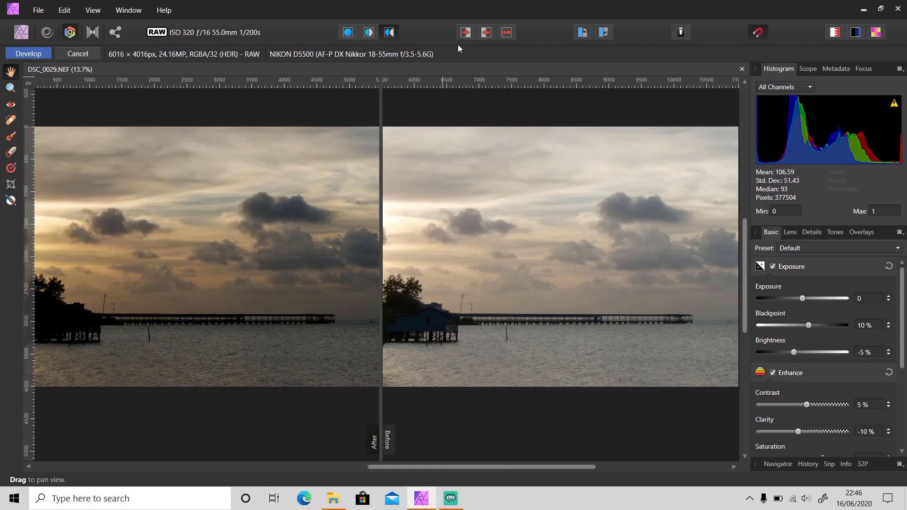
Copy the current edits onto the Before, sync the After, and swap the two versions
{"action": "left_click", "coordinate": [466, 32]}
{"action": "left_click", "coordinate": [488, 33]}
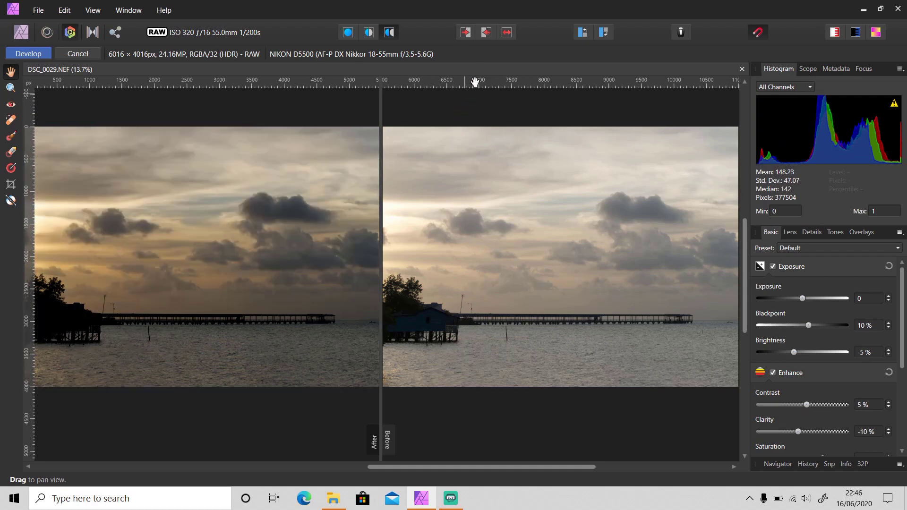
{"action": "left_click", "coordinate": [507, 33]}
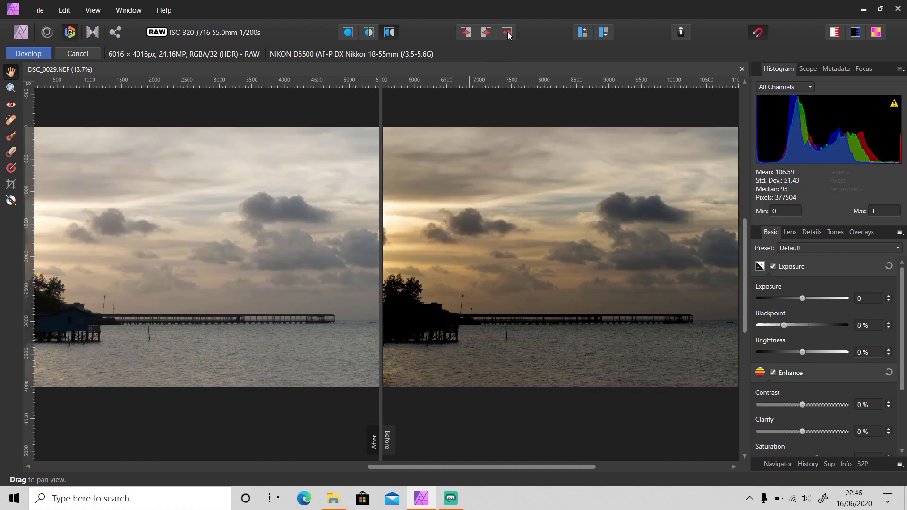
{"action": "left_click", "coordinate": [507, 33]}
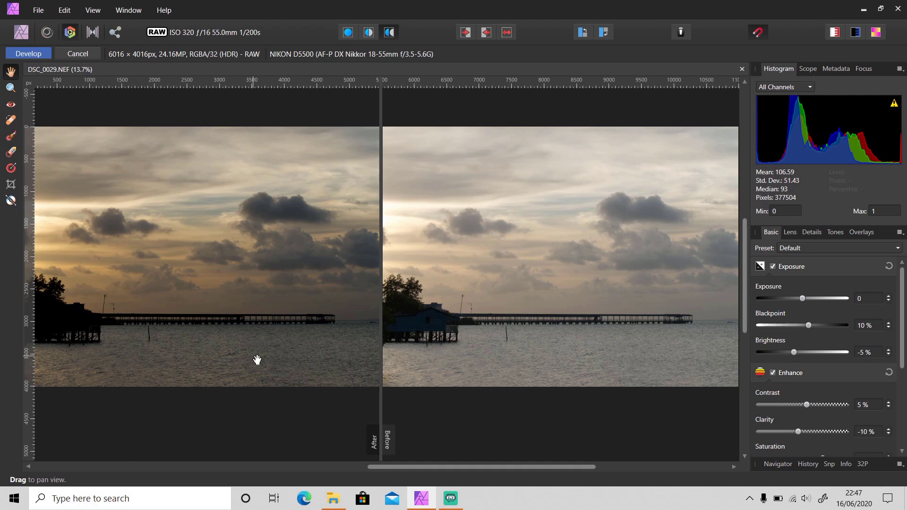
Copy the After settings onto the Before and swap the two states
{"action": "left_click", "coordinate": [465, 32]}
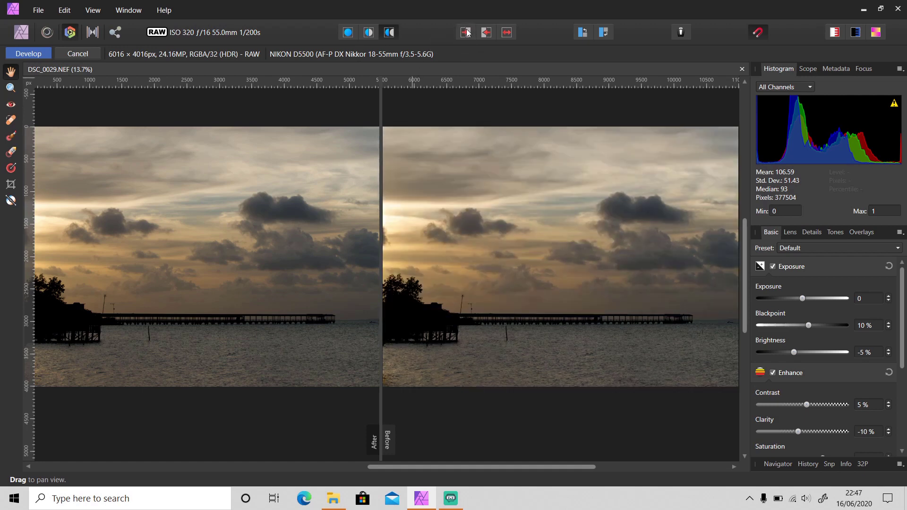
{"action": "left_click", "coordinate": [508, 32]}
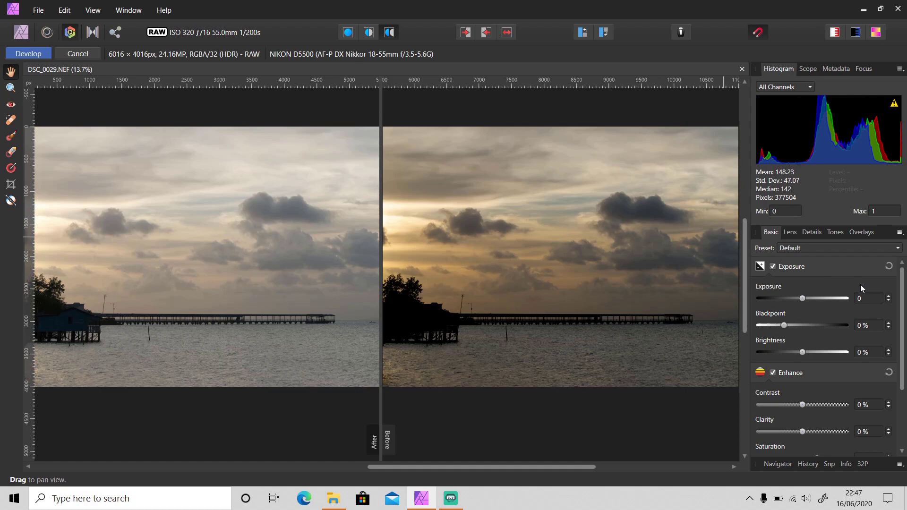
{"action": "scroll", "coordinate": [869, 322], "scroll_direction": "up", "scroll_amount": 8}
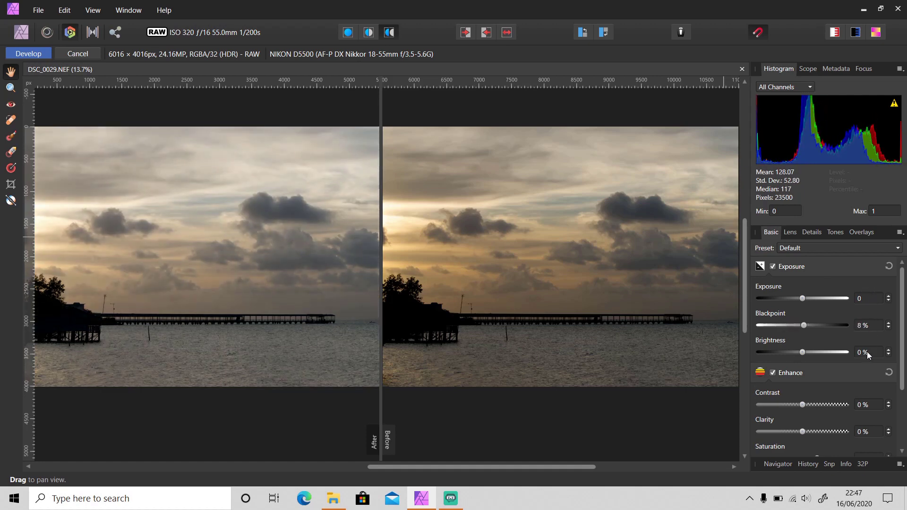
{"action": "scroll", "coordinate": [868, 352], "scroll_direction": "up", "scroll_amount": 7}
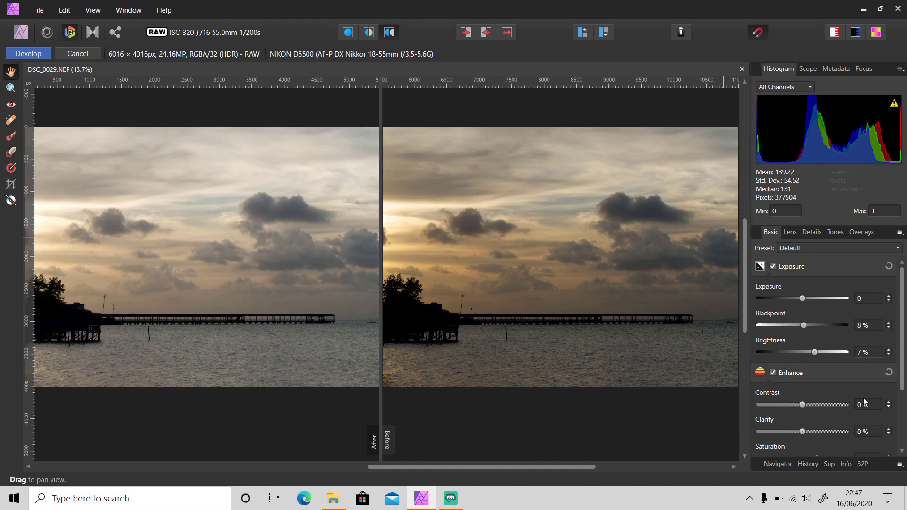
{"action": "scroll", "coordinate": [869, 404], "scroll_direction": "down", "scroll_amount": 5}
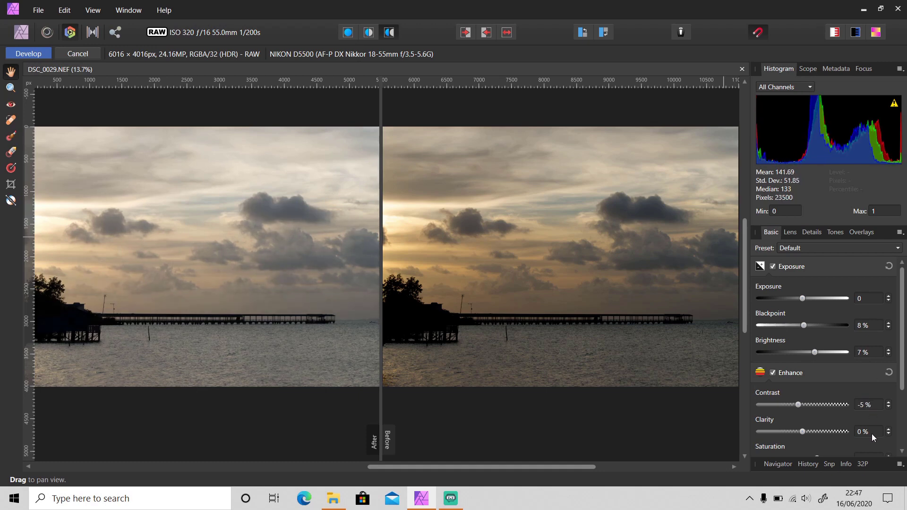
{"action": "scroll", "coordinate": [871, 433], "scroll_direction": "up", "scroll_amount": 11}
Try new Basic slider values, then sync the After to match the Before settings
{"action": "scroll", "coordinate": [893, 425], "scroll_direction": "down", "scroll_amount": 1}
{"action": "scroll", "coordinate": [894, 425], "scroll_direction": "down", "scroll_amount": 2}
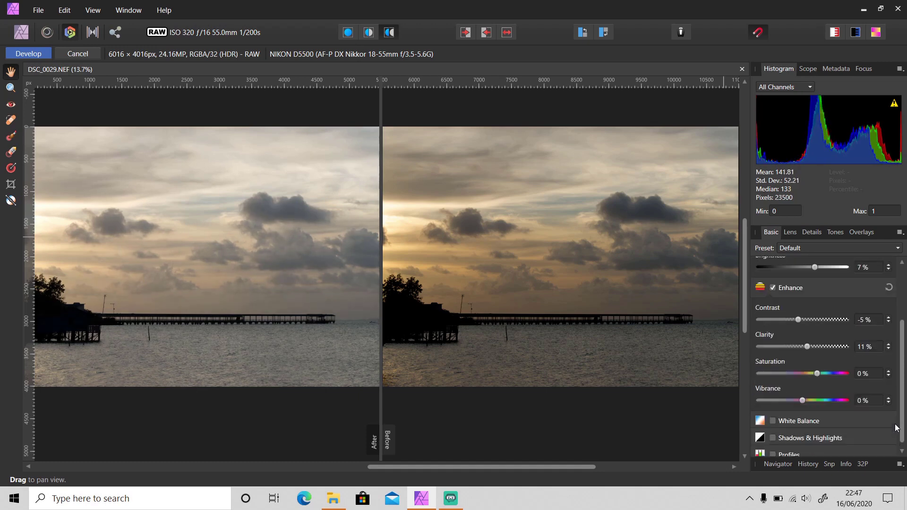
{"action": "scroll", "coordinate": [871, 374], "scroll_direction": "up", "scroll_amount": 10}
{"action": "scroll", "coordinate": [868, 396], "scroll_direction": "up", "scroll_amount": 10}
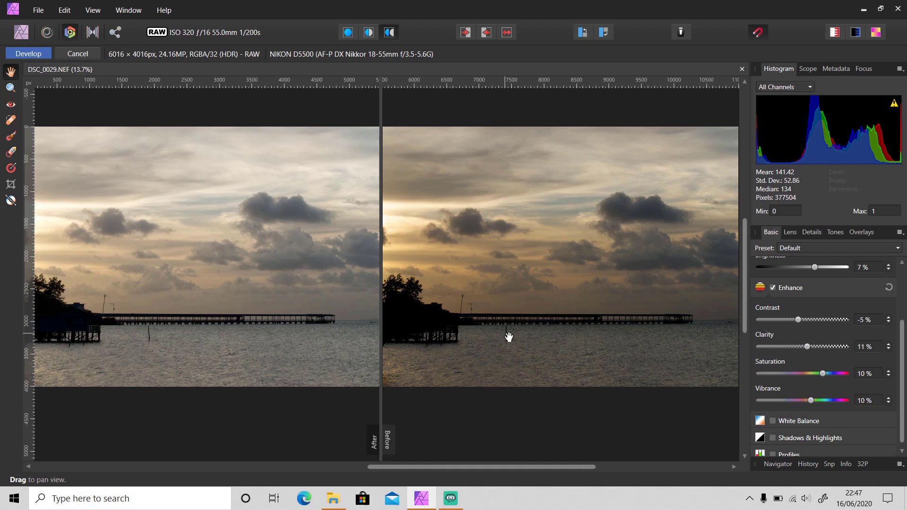
{"action": "scroll", "coordinate": [509, 337], "scroll_direction": "down", "scroll_amount": 2}
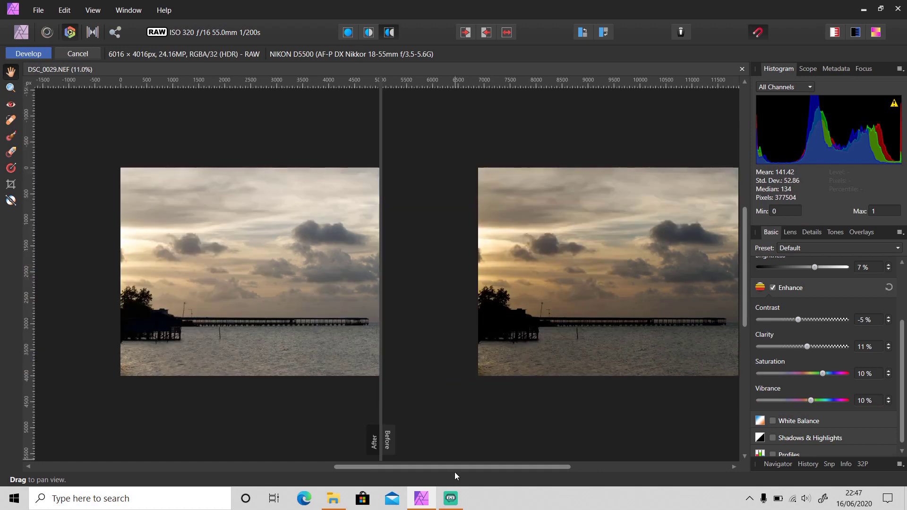
{"action": "left_click_drag", "start_coordinate": [465, 469], "coordinate": [509, 468]}
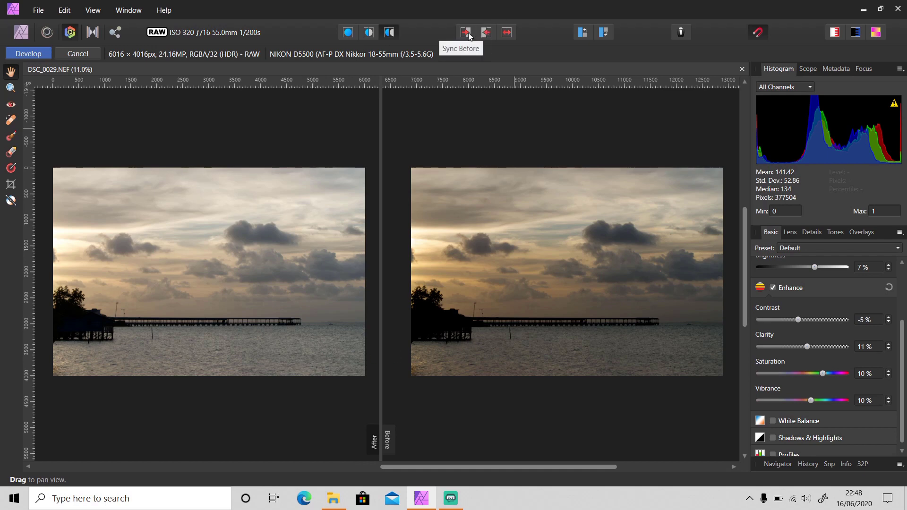
{"action": "left_click", "coordinate": [485, 33]}
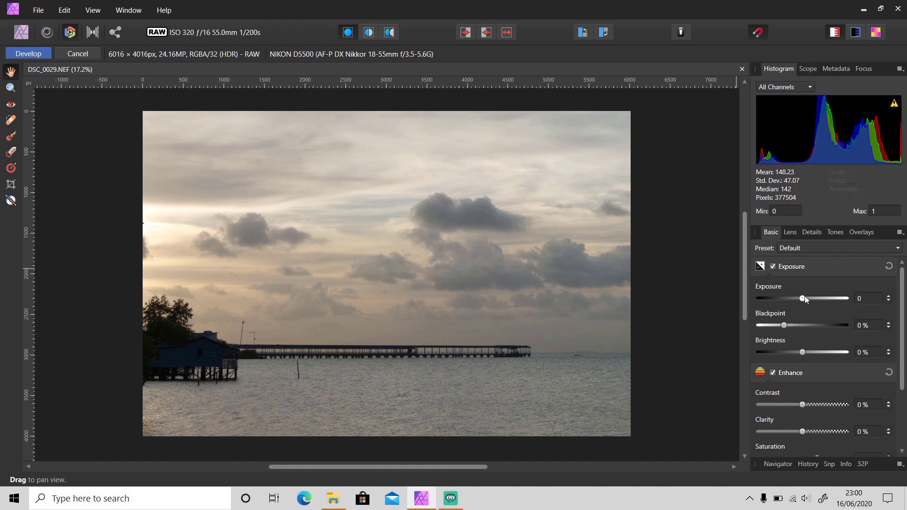
Raise Exposure to 1,332 and Blackpoint to 23%, then show clipped tones as overlays
{"action": "left_click_drag", "start_coordinate": [804, 296], "coordinate": [814, 298]}
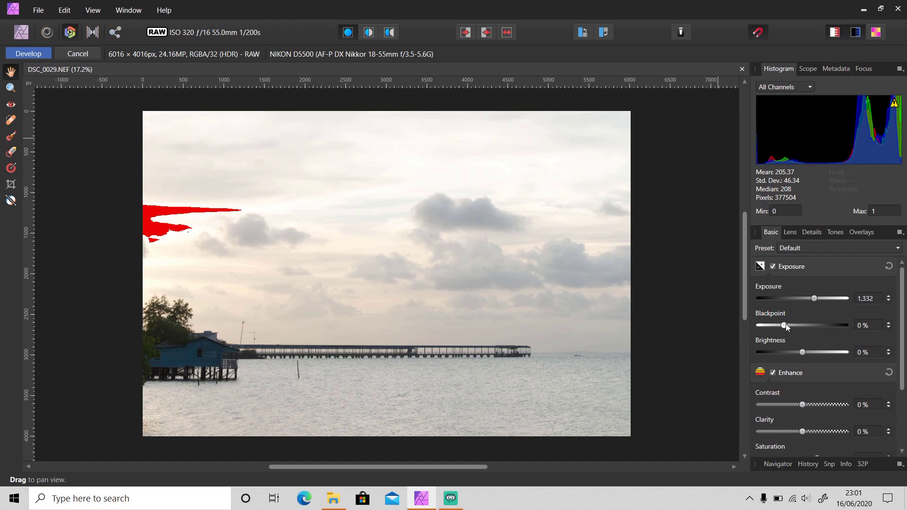
{"action": "left_click_drag", "start_coordinate": [785, 324], "coordinate": [840, 326]}
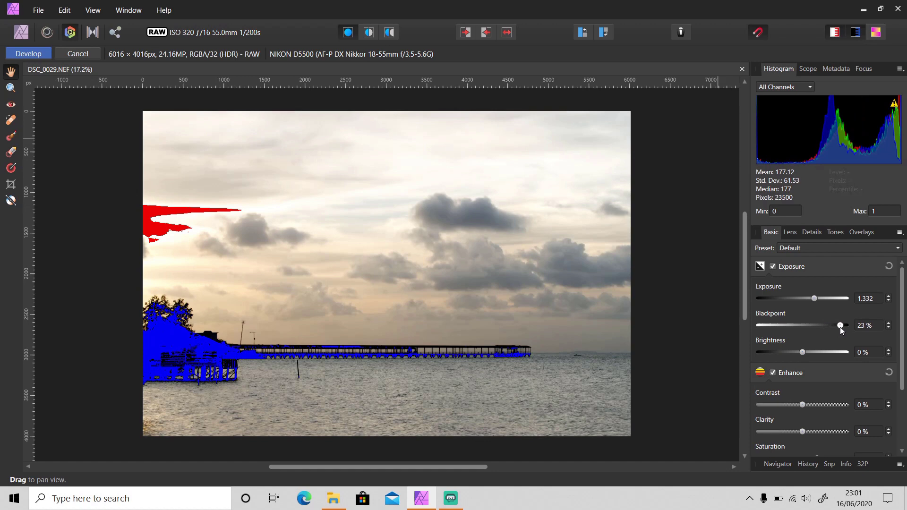
{"action": "left_click", "coordinate": [876, 32]}
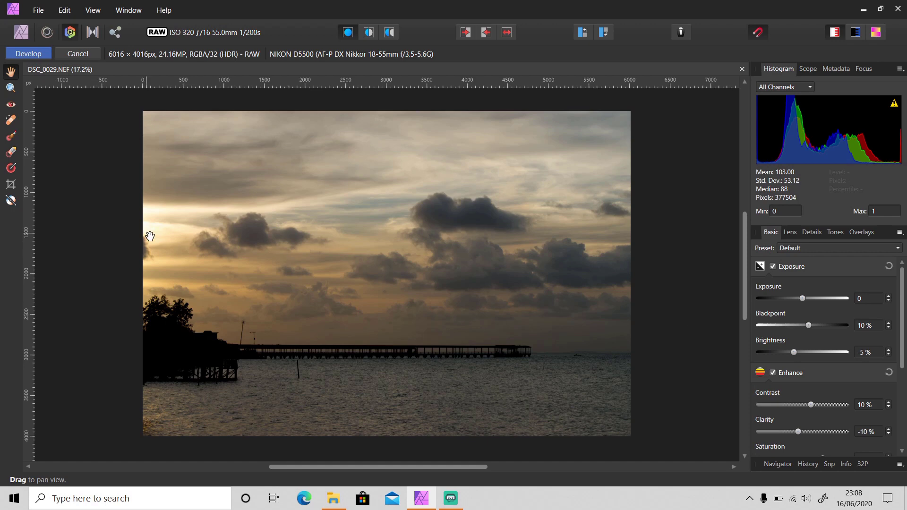
Sample a white point from the sky with the White Balance Tool to cool the sunset
{"action": "left_click", "coordinate": [10, 201]}
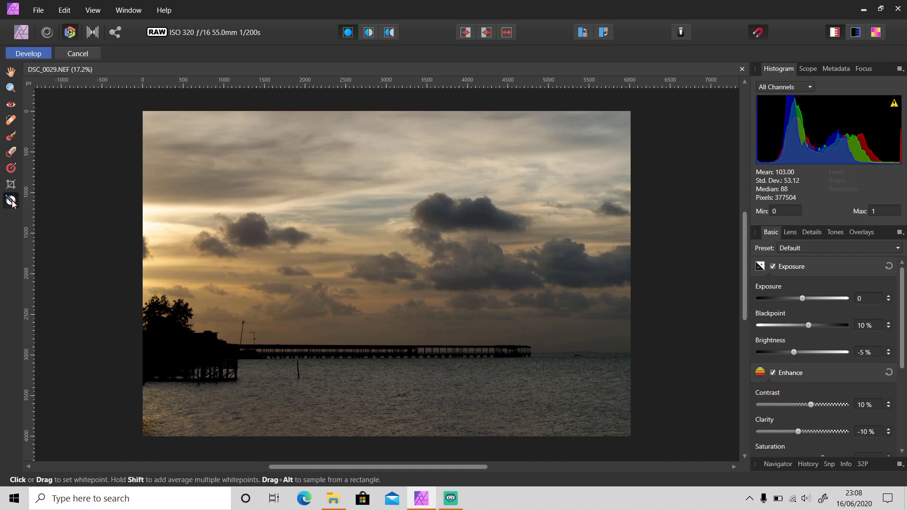
{"action": "left_click", "coordinate": [403, 195]}
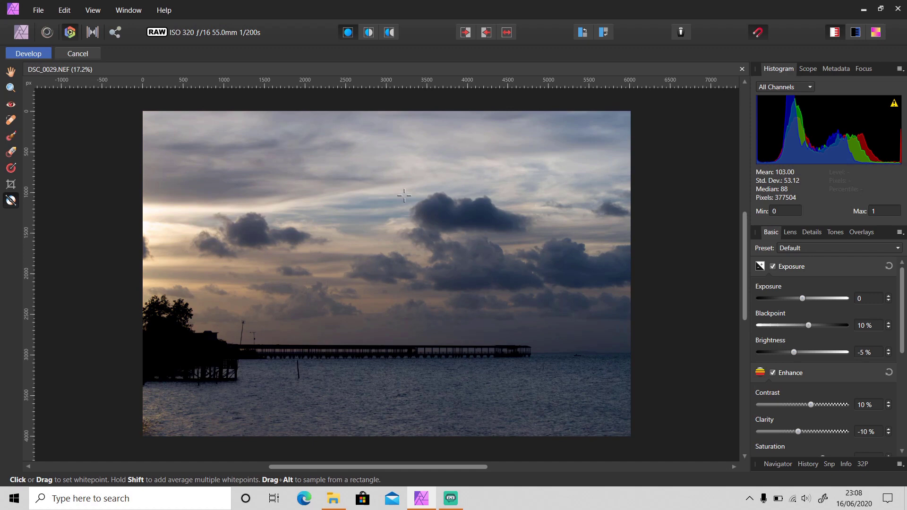